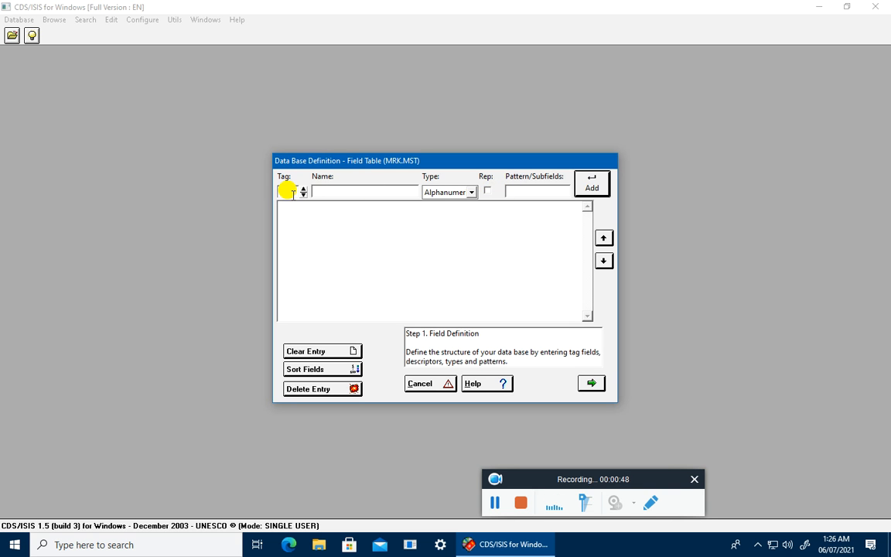
- Add a repeatable alphanumeric field with tag 100, name Author and subfield a to the field table
{"action": "left_click", "coordinate": [287, 192]}
{"action": "type", "text": "100"}
{"action": "left_click", "coordinate": [337, 194]}
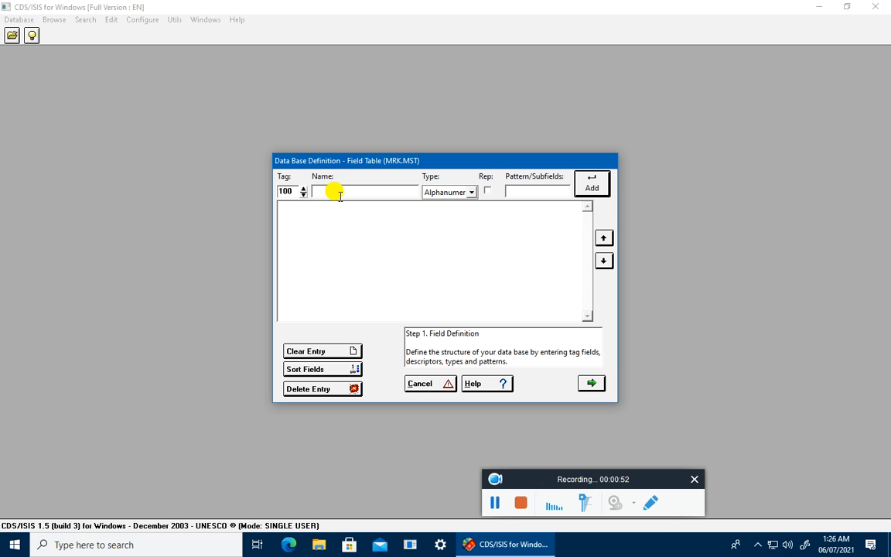
{"action": "type", "text": "A"}
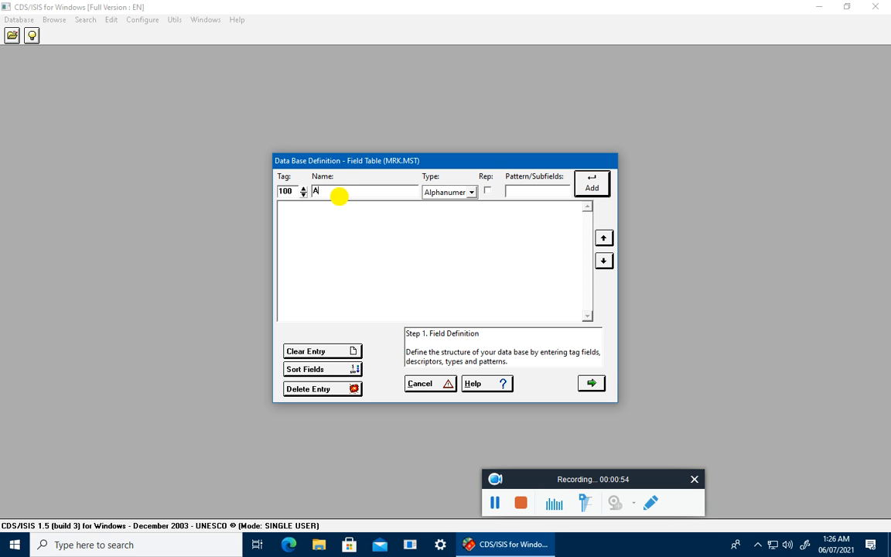
{"action": "type", "text": "uthor"}
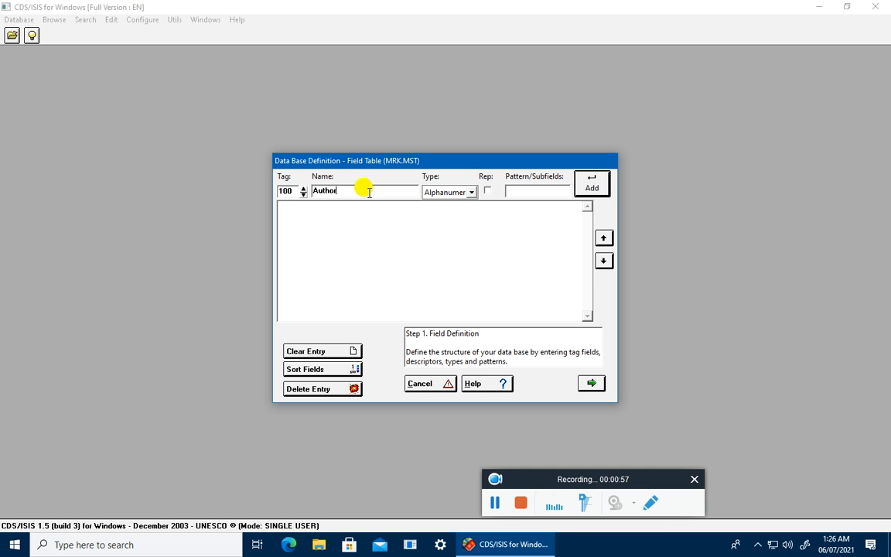
{"action": "left_click", "coordinate": [488, 191]}
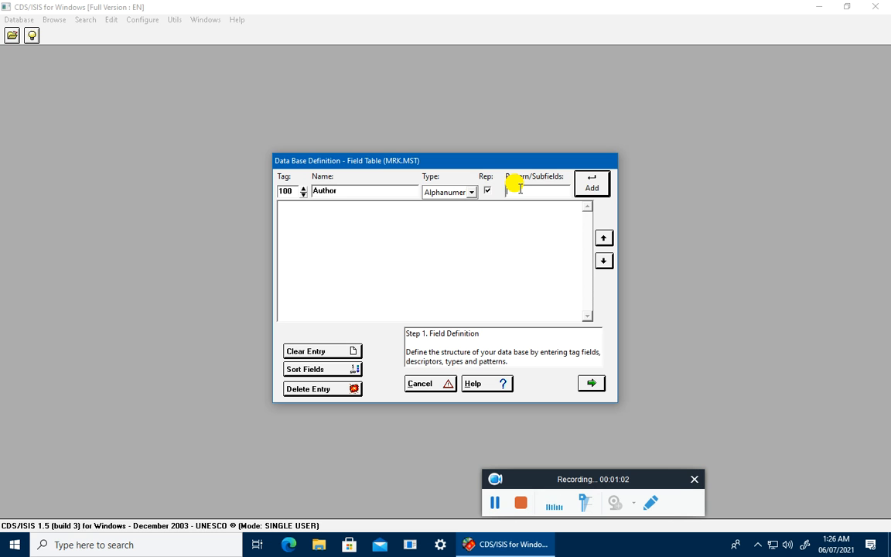
{"action": "type", "text": "a"}
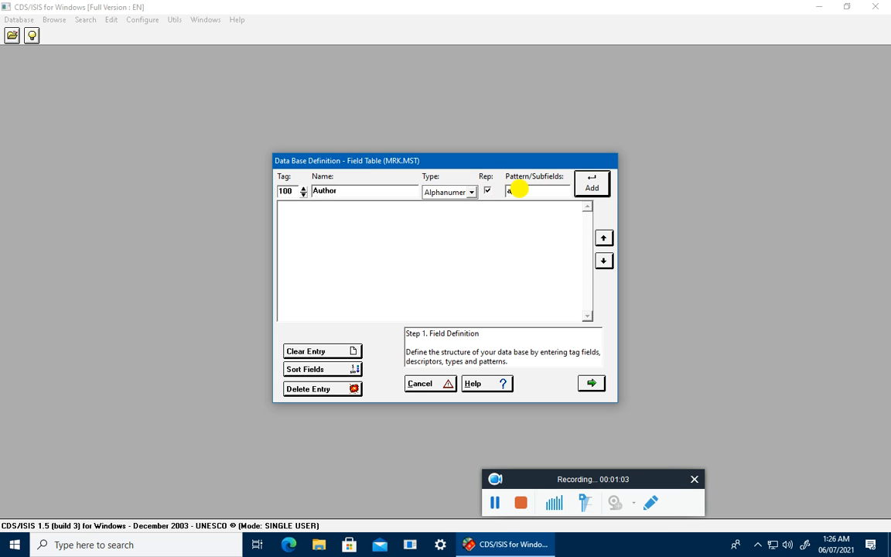
{"action": "left_click", "coordinate": [591, 187]}
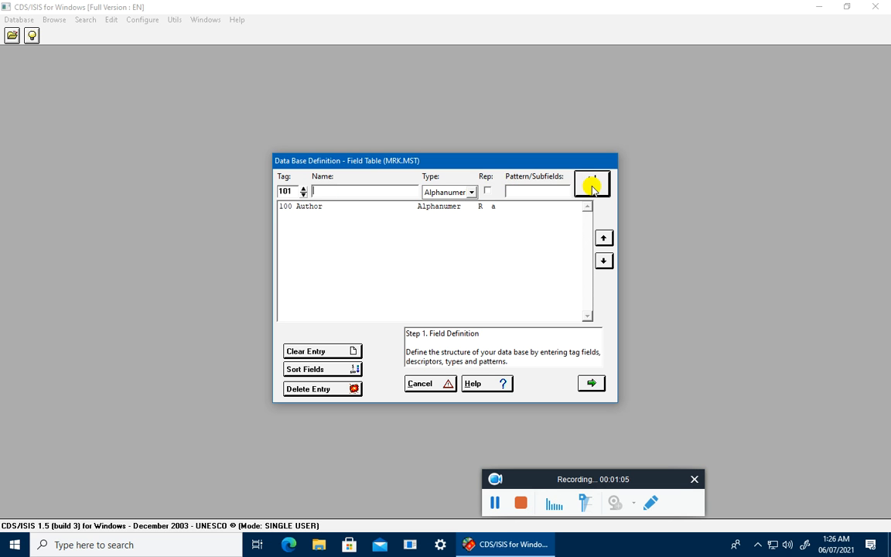
- Add a non-repeatable alphanumeric field with tag 245, name Title and subfields abc to the field table
{"action": "left_click", "coordinate": [291, 192]}
{"action": "type", "text": "245"}
{"action": "left_click", "coordinate": [335, 191]}
{"action": "type", "text": "t"}
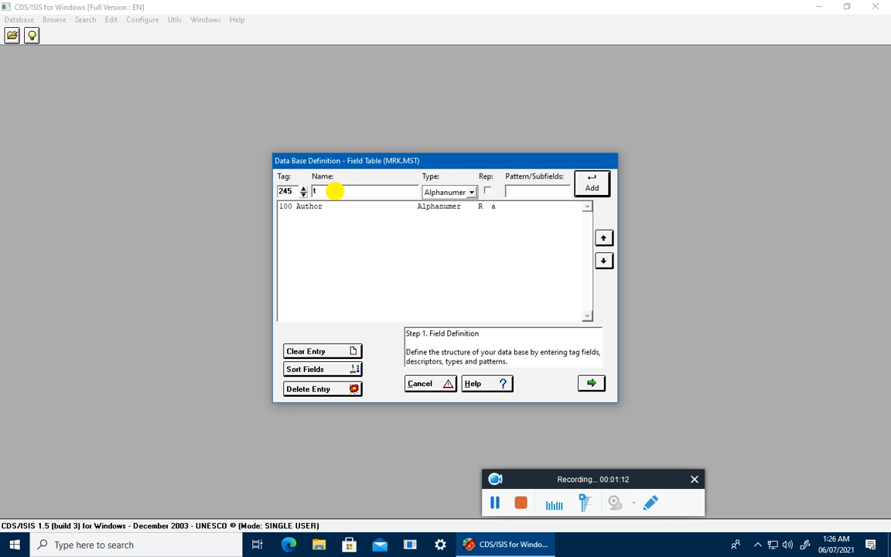
{"action": "type", "text": "itle"}
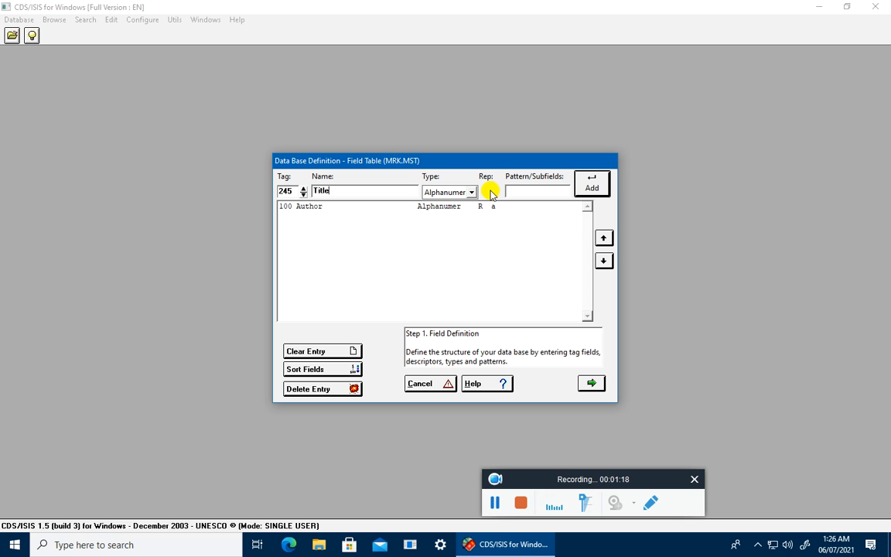
{"action": "left_click", "coordinate": [516, 190]}
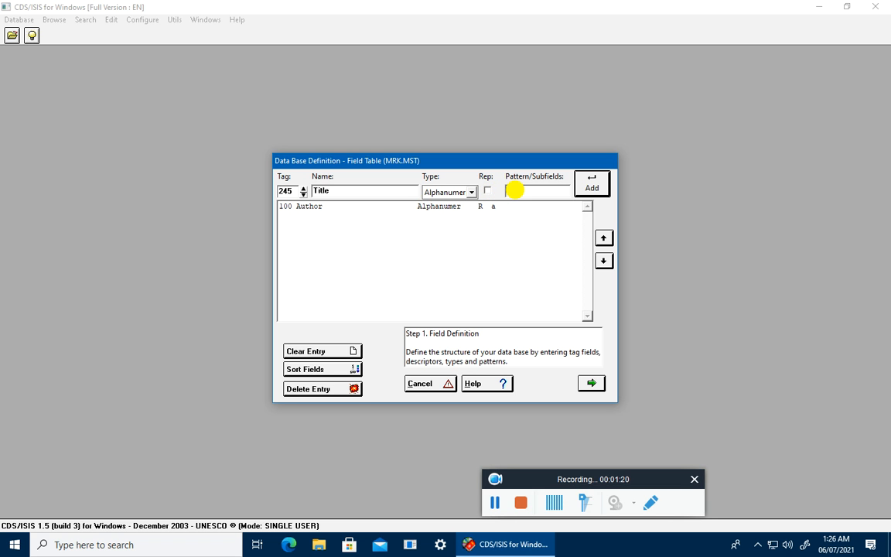
{"action": "type", "text": "abc"}
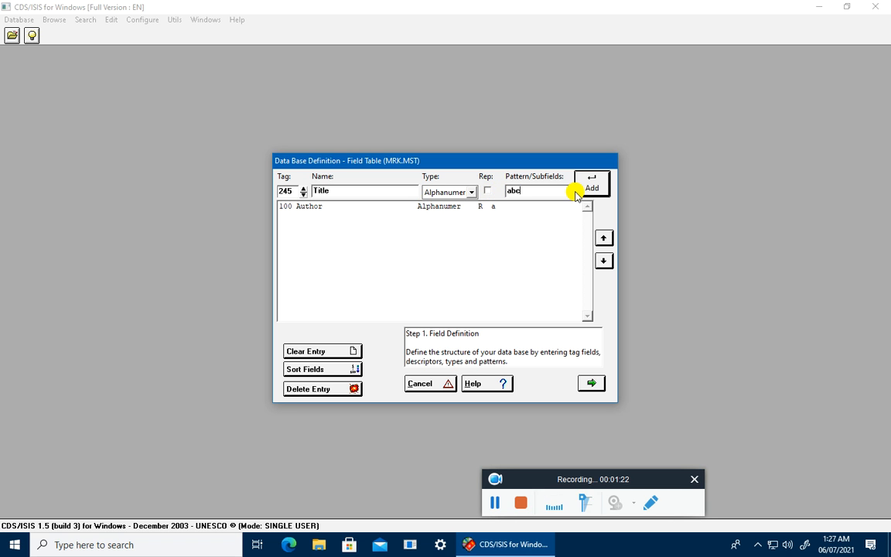
{"action": "left_click", "coordinate": [590, 188]}
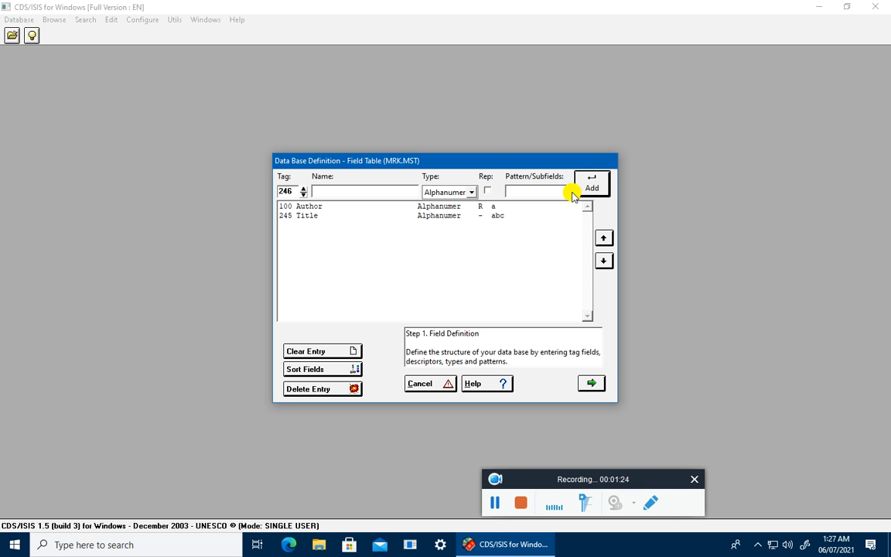
{"action": "left_click", "coordinate": [348, 188]}
{"action": "type", "text": "250"}
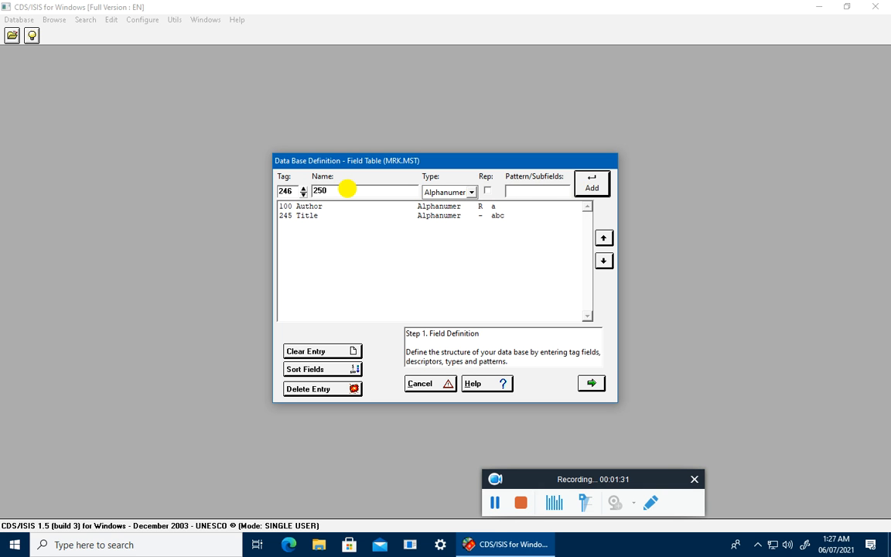
{"action": "left_click", "coordinate": [516, 189]}
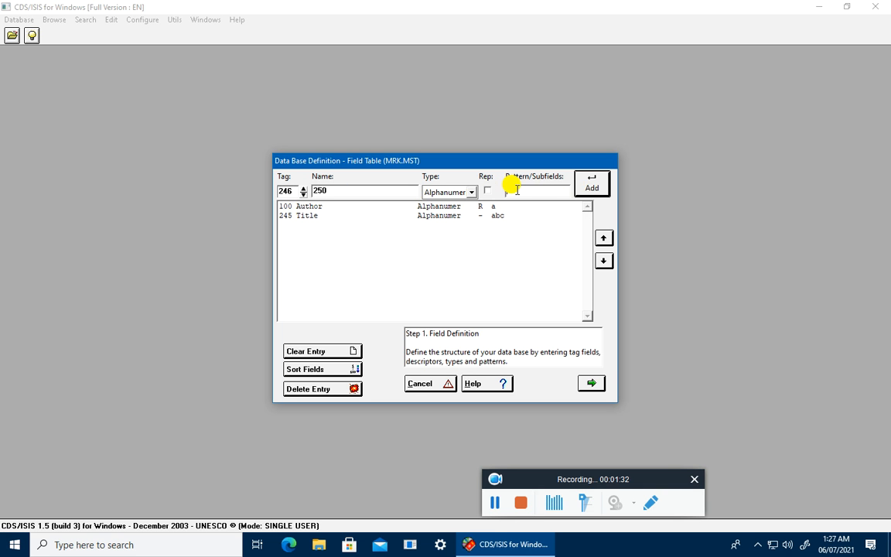
- Add a non-repeatable alphanumeric field with tag 250, name Edition and subfield a to the field table
{"action": "double_click", "coordinate": [286, 190]}
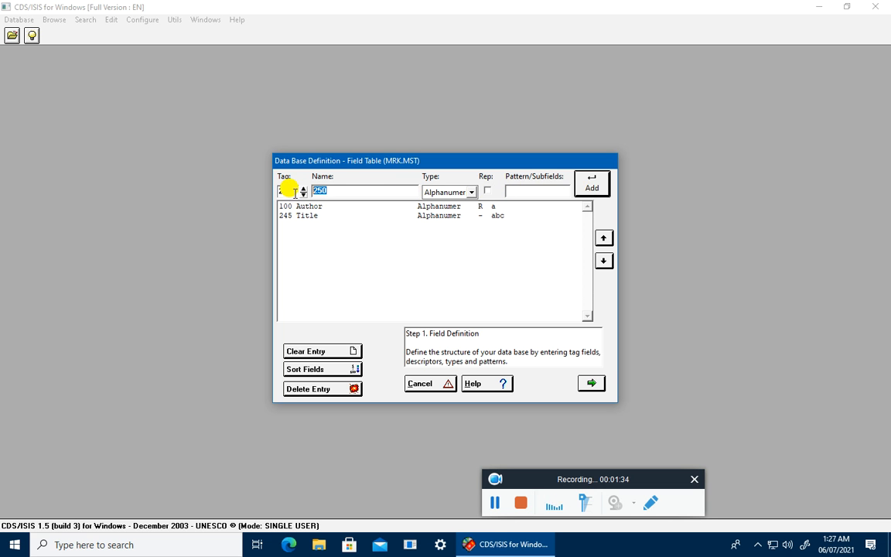
{"action": "type", "text": "250"}
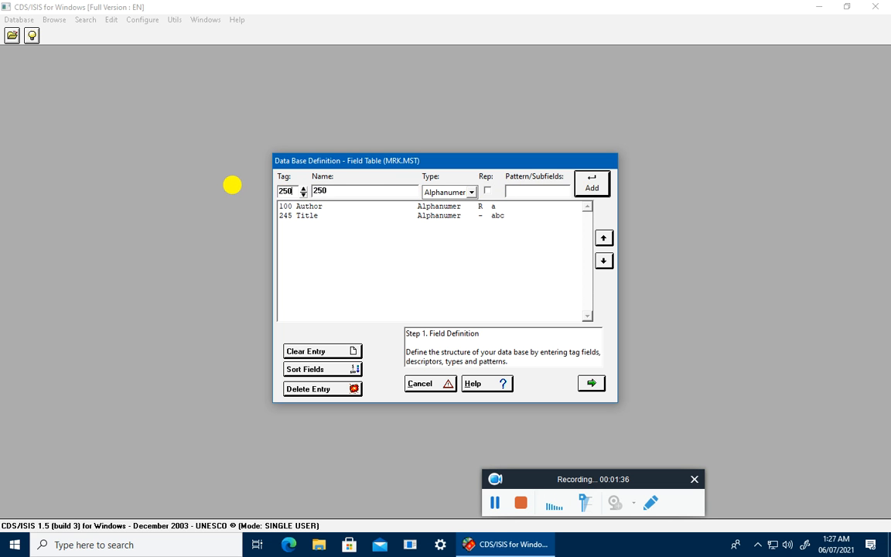
{"action": "key", "text": "Tab"}
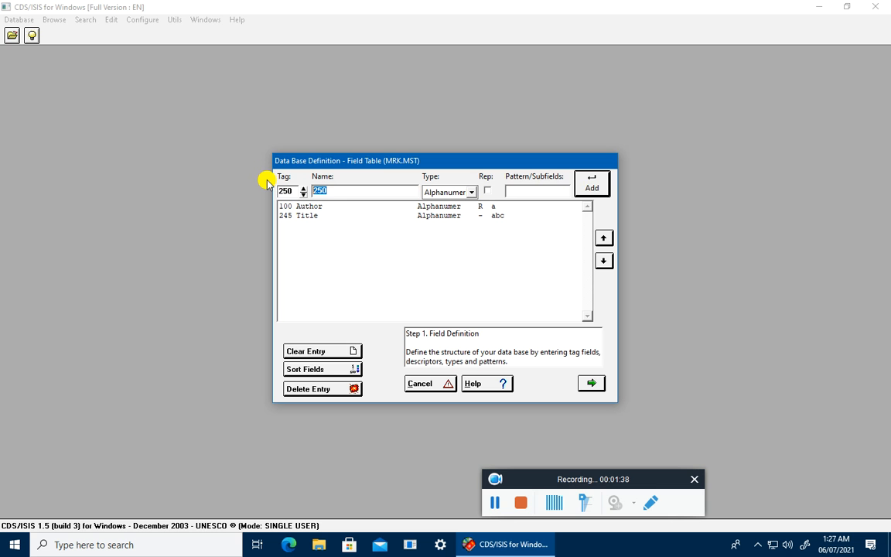
{"action": "type", "text": "edition"}
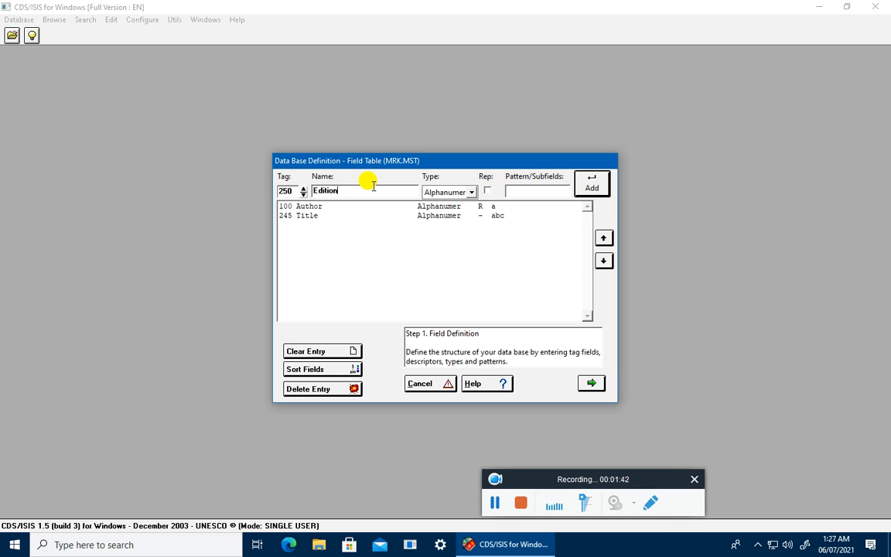
{"action": "left_click", "coordinate": [533, 188]}
{"action": "type", "text": "a"}
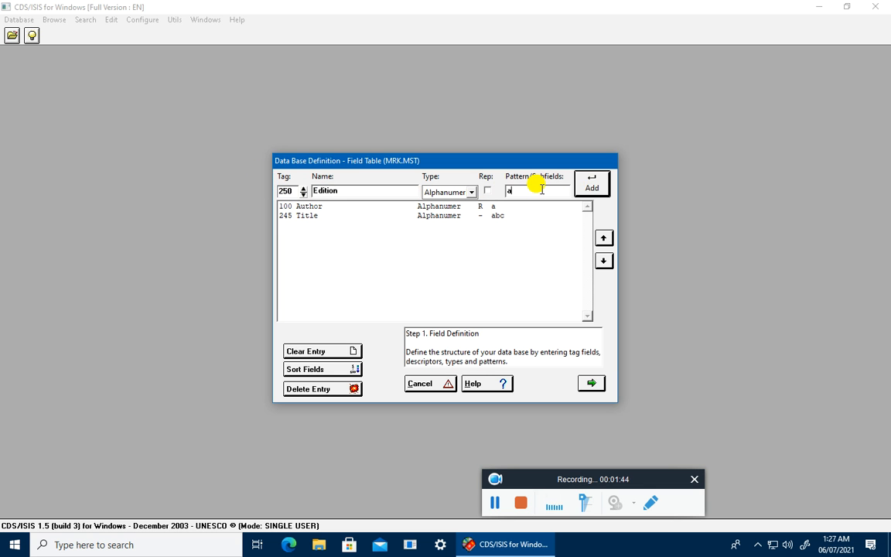
{"action": "left_click", "coordinate": [592, 185]}
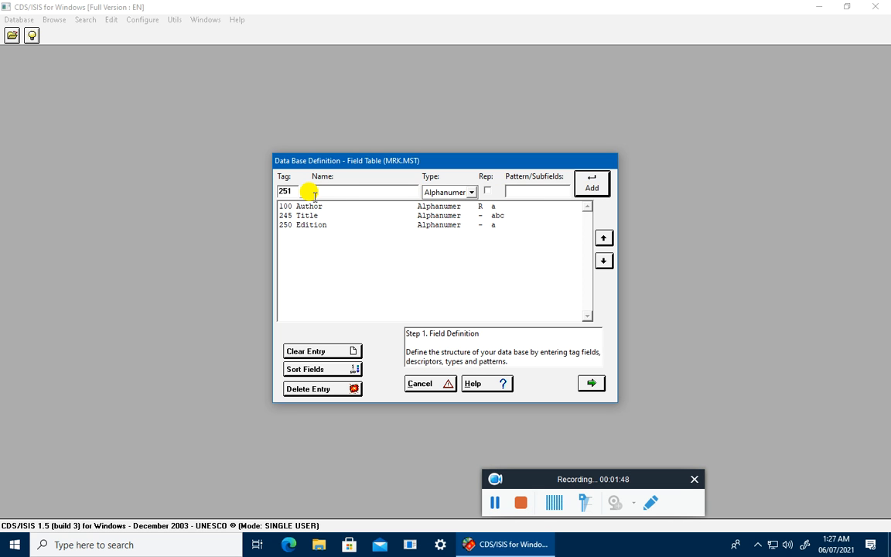
- Proceed to the worksheet definition and include Author, Title and Edition as data entry fields in the MRK worksheet
{"action": "left_click", "coordinate": [338, 191]}
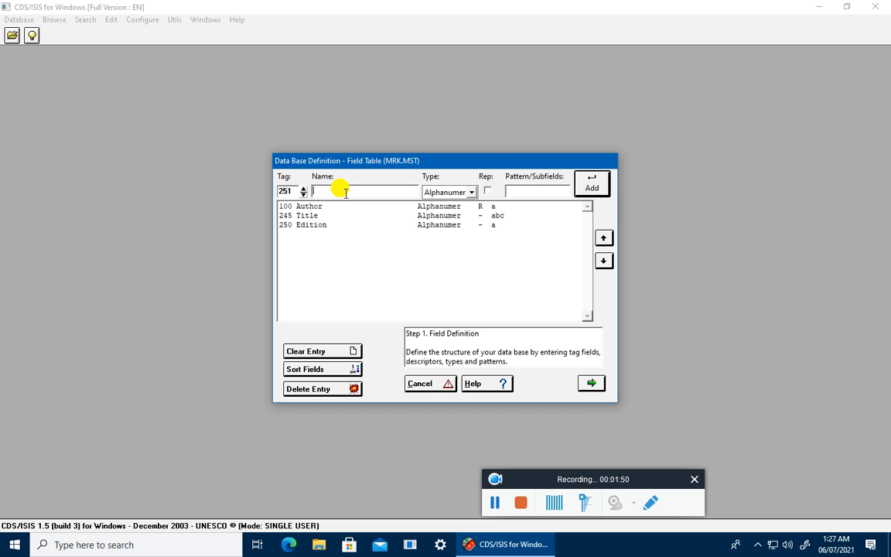
{"action": "left_click", "coordinate": [592, 384]}
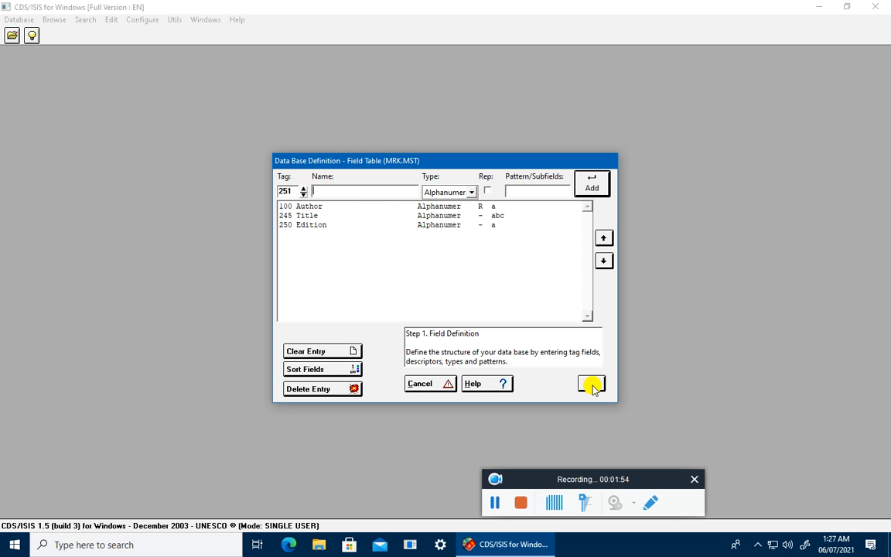
{"action": "left_click", "coordinate": [406, 269]}
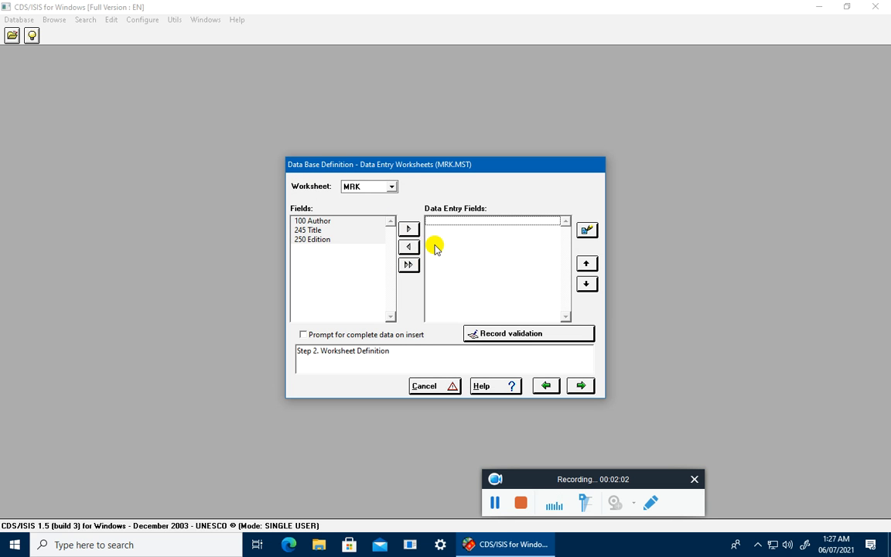
{"action": "left_click", "coordinate": [409, 229]}
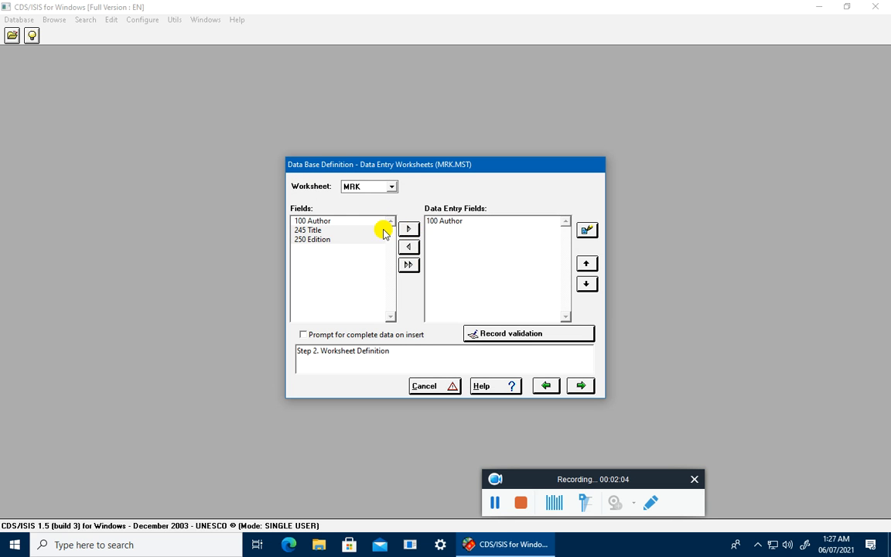
{"action": "left_click", "coordinate": [408, 229]}
{"action": "left_click", "coordinate": [407, 229]}
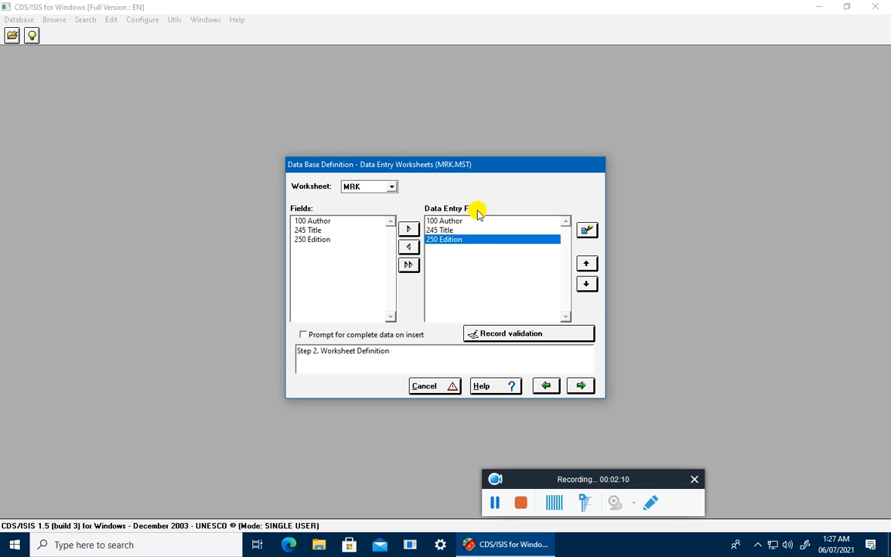
- Proceed to the print format definition and generate the MRK format with the Print Format Assistant's Decorated Format template
{"action": "left_click", "coordinate": [582, 386]}
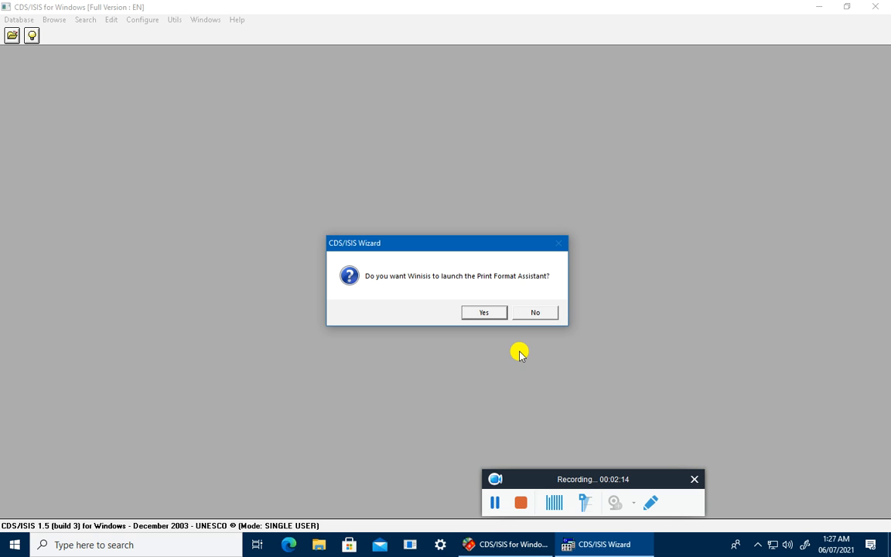
{"action": "left_click", "coordinate": [536, 315]}
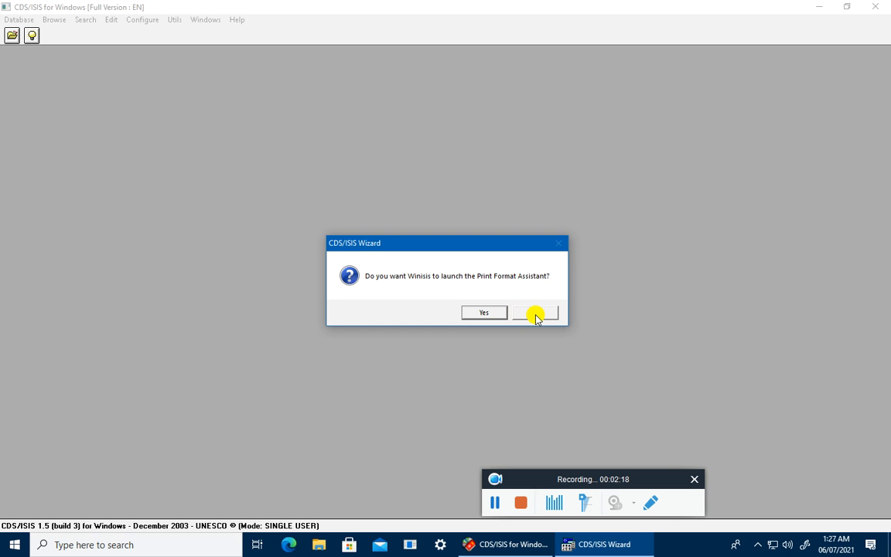
{"action": "left_click", "coordinate": [479, 314]}
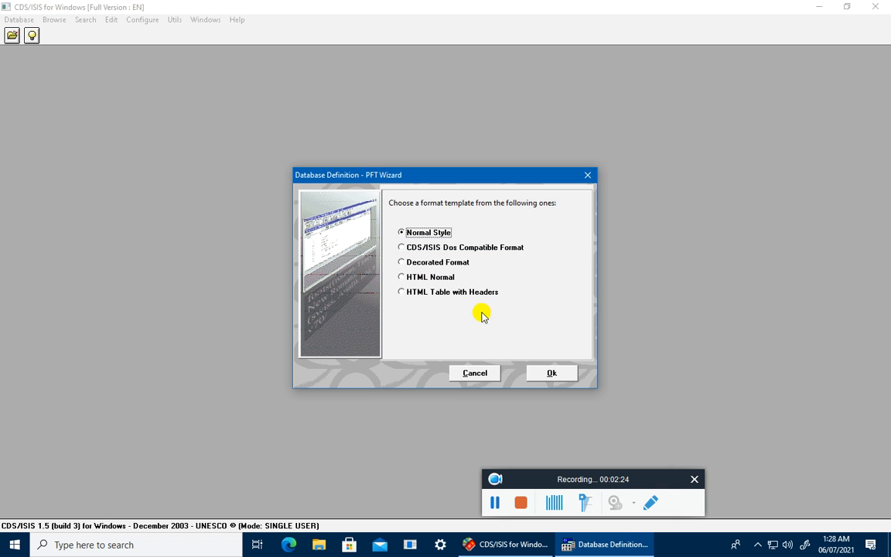
{"action": "left_click", "coordinate": [421, 263]}
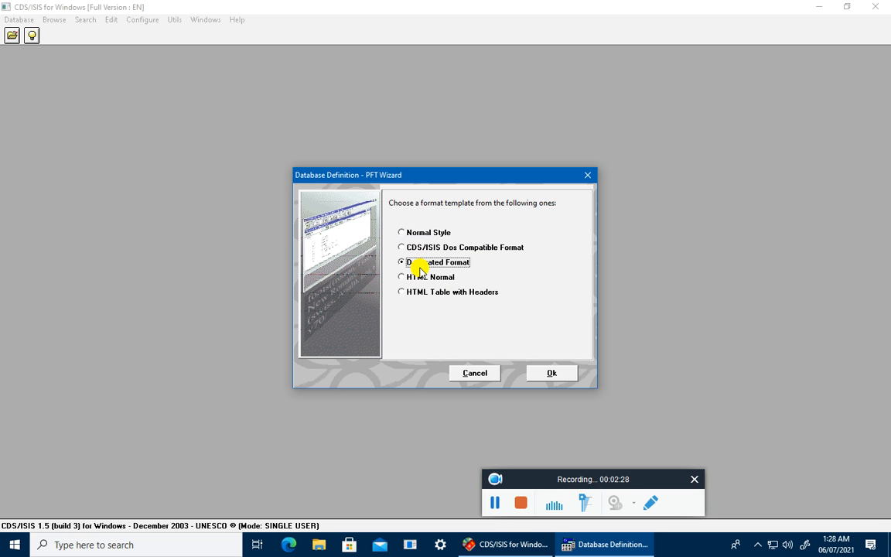
{"action": "left_click", "coordinate": [553, 373]}
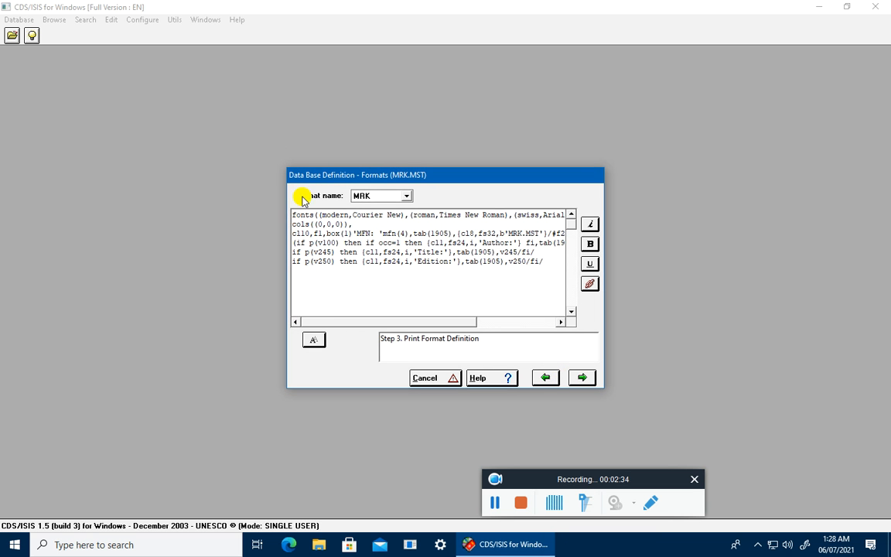
- Accept the print format and use the Dictionary Assistant to include Author (100) and Title (245) in the database dictionary
{"action": "left_click", "coordinate": [585, 379]}
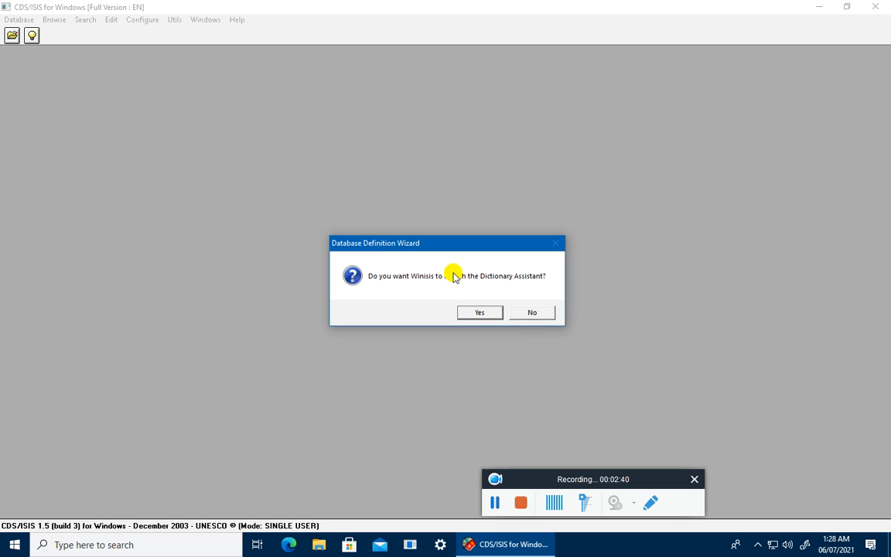
{"action": "left_click", "coordinate": [486, 314]}
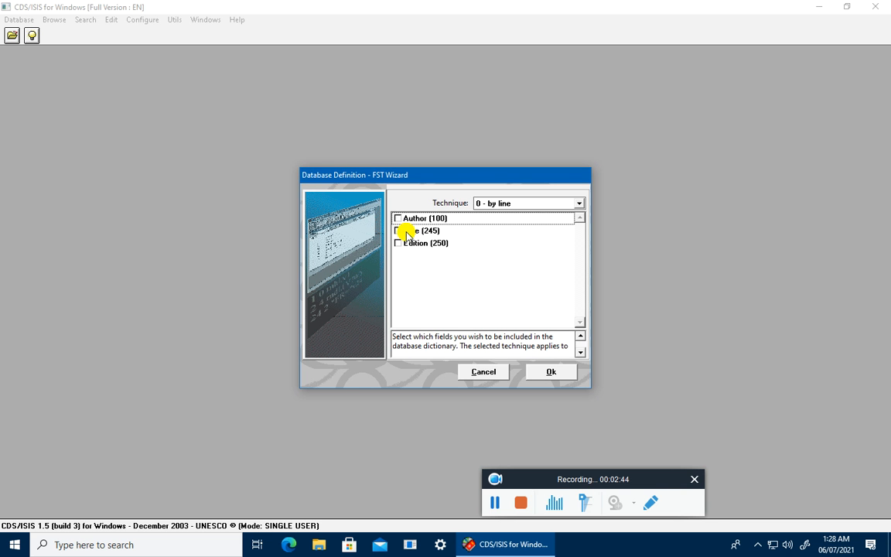
{"action": "left_click", "coordinate": [397, 219]}
{"action": "left_click", "coordinate": [399, 231]}
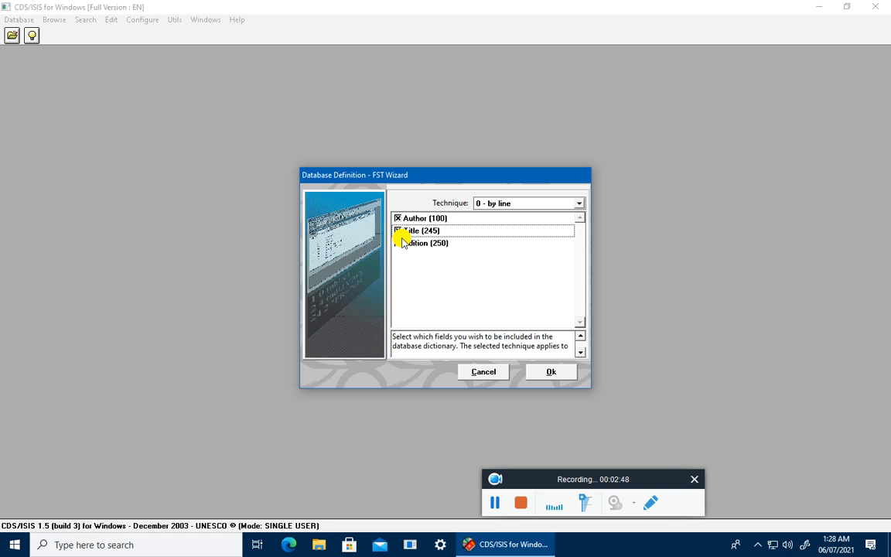
{"action": "left_click", "coordinate": [551, 372]}
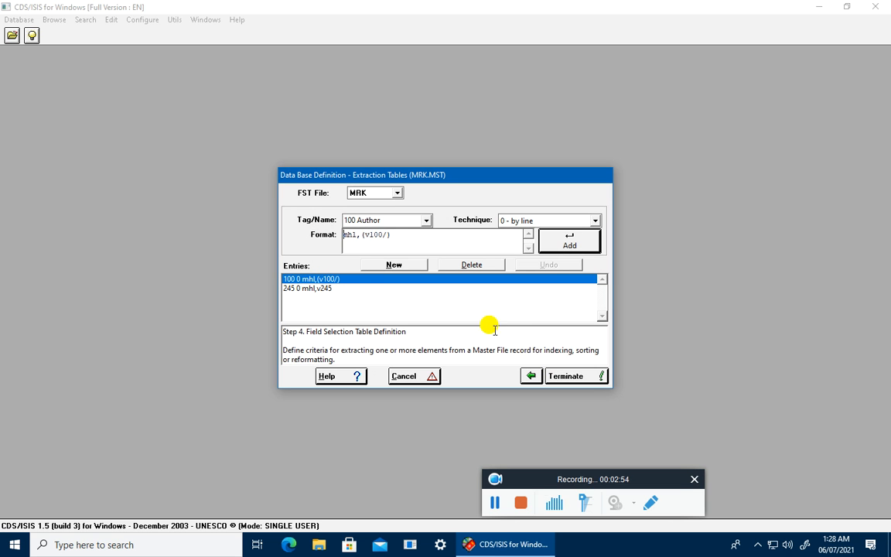
- Terminate the database definition and confirm creating the MRK.MST database in c:\winisis\data
{"action": "left_click", "coordinate": [562, 376]}
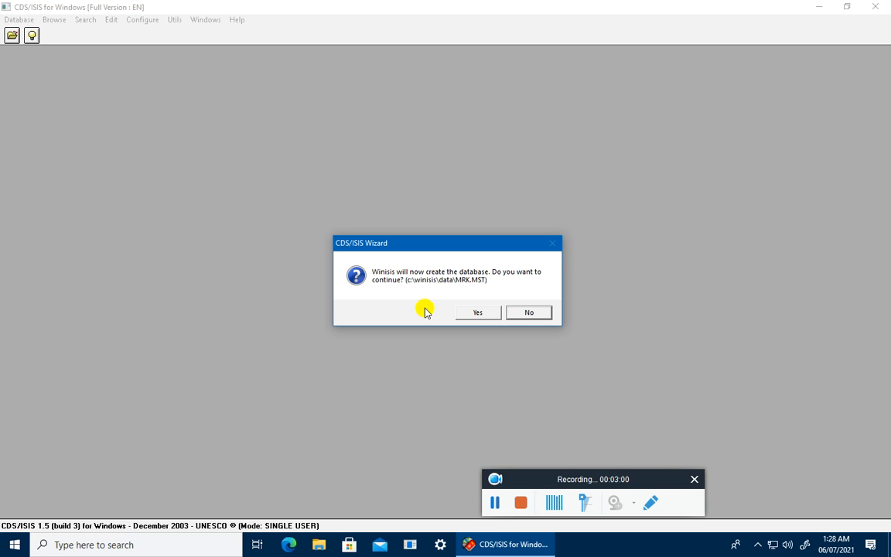
{"action": "left_click", "coordinate": [480, 312]}
{"action": "left_click", "coordinate": [485, 314]}
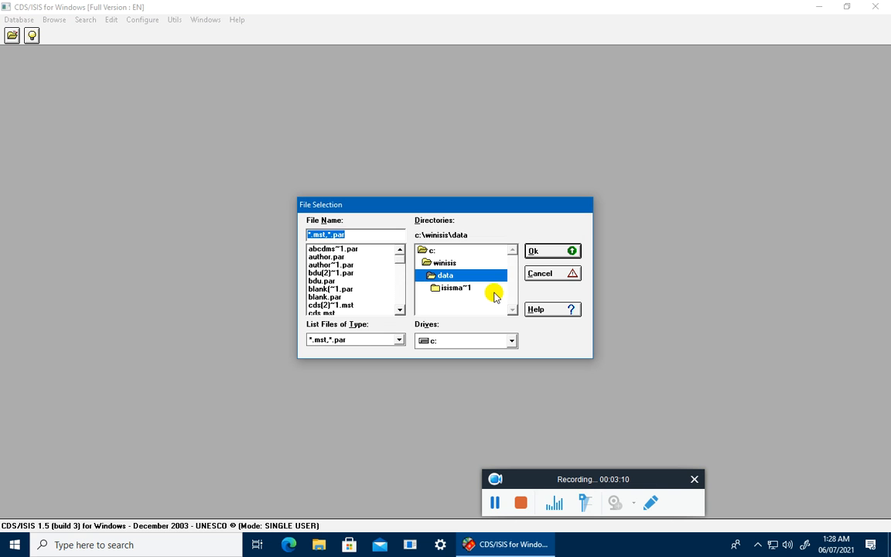
- Open the mrk database from the c:\winisis\data directory
{"action": "left_click", "coordinate": [399, 258]}
{"action": "left_click", "coordinate": [369, 234]}
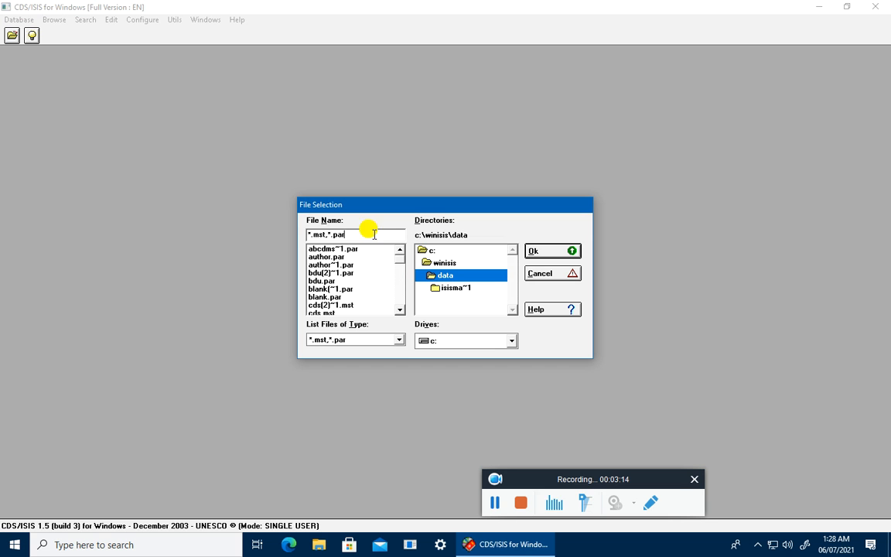
{"action": "type", "text": "mrk"}
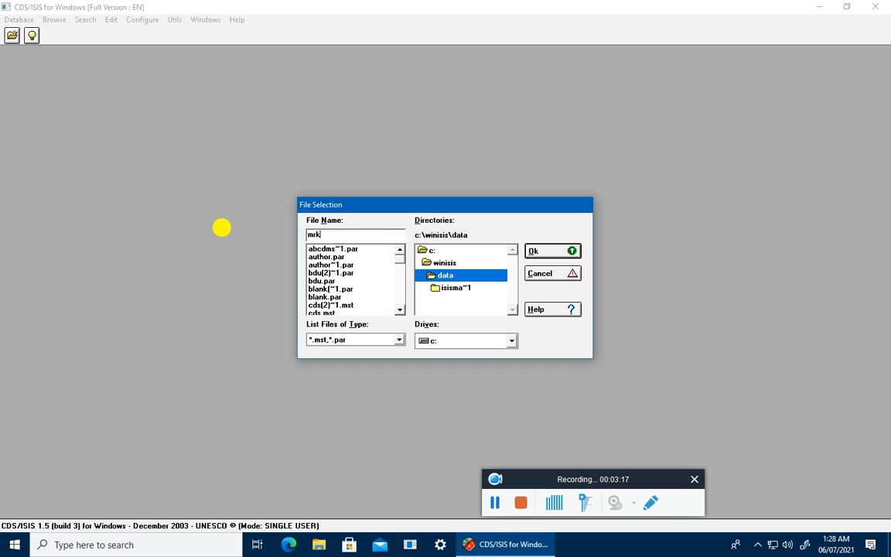
{"action": "key", "text": "Return"}
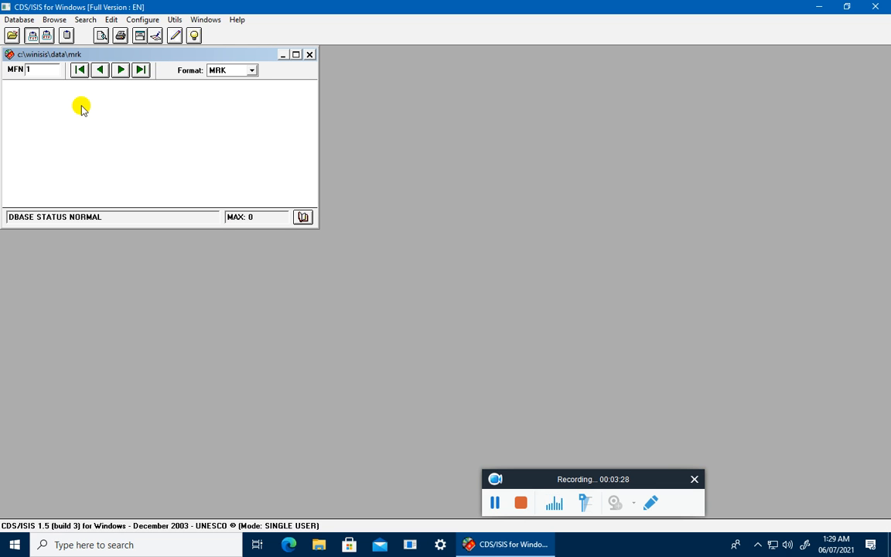
- Start data entry in the MRK worksheet and fill a new record's Author field with subfield ^a and the author's inverted name
{"action": "left_click", "coordinate": [113, 20]}
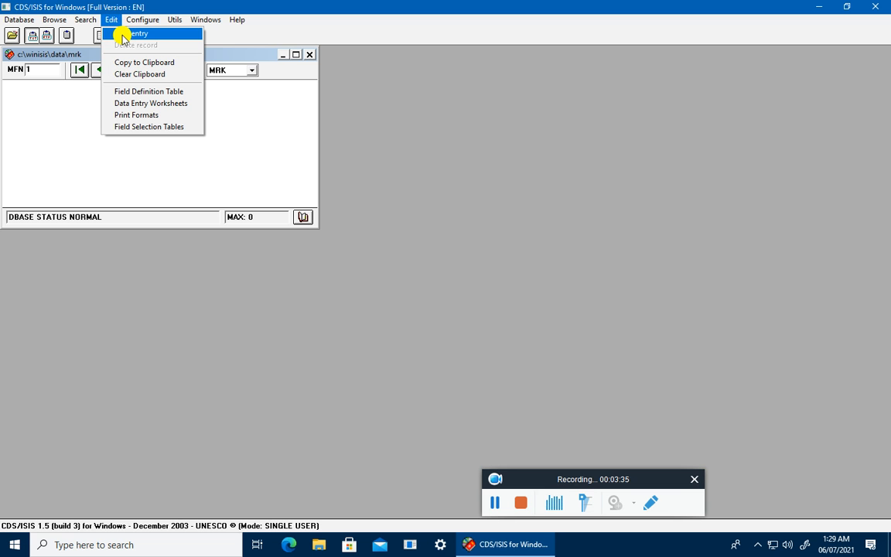
{"action": "left_click", "coordinate": [123, 36]}
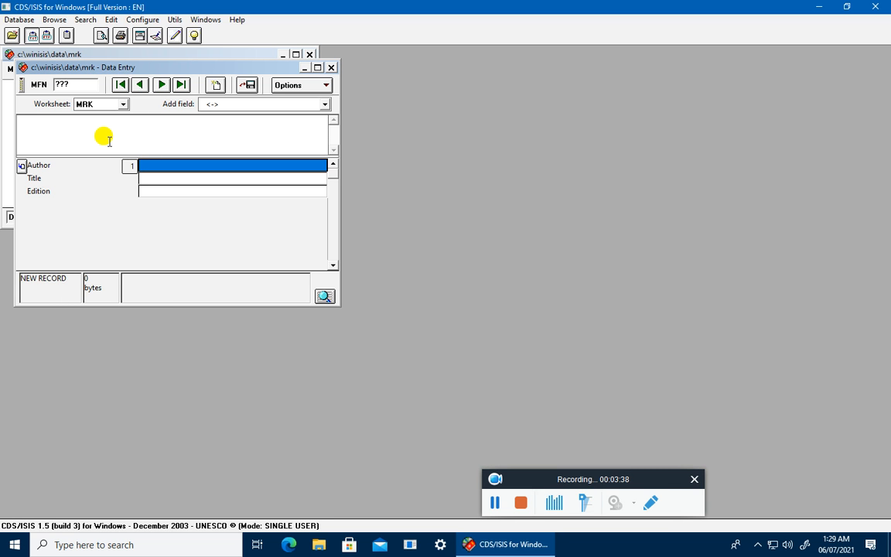
{"action": "type", "text": "^a"}
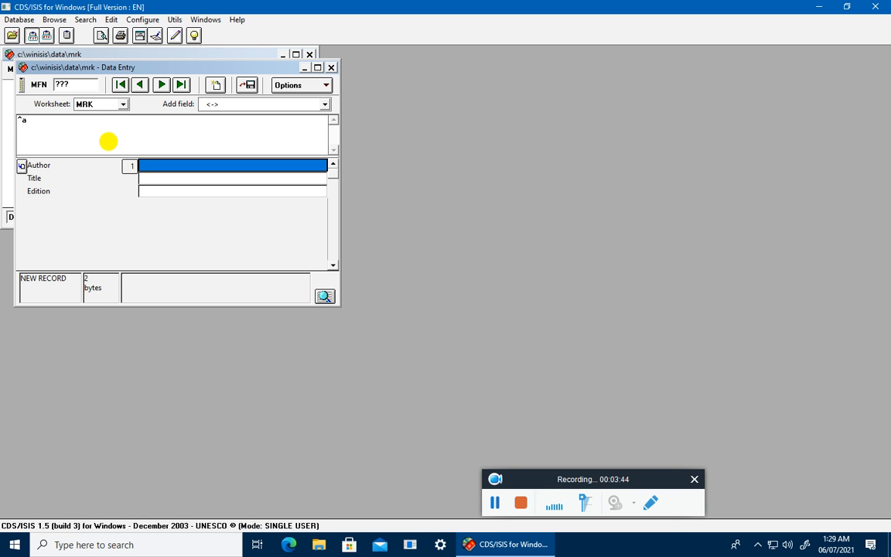
{"action": "type", "text": "Khaskheli, Rafique."}
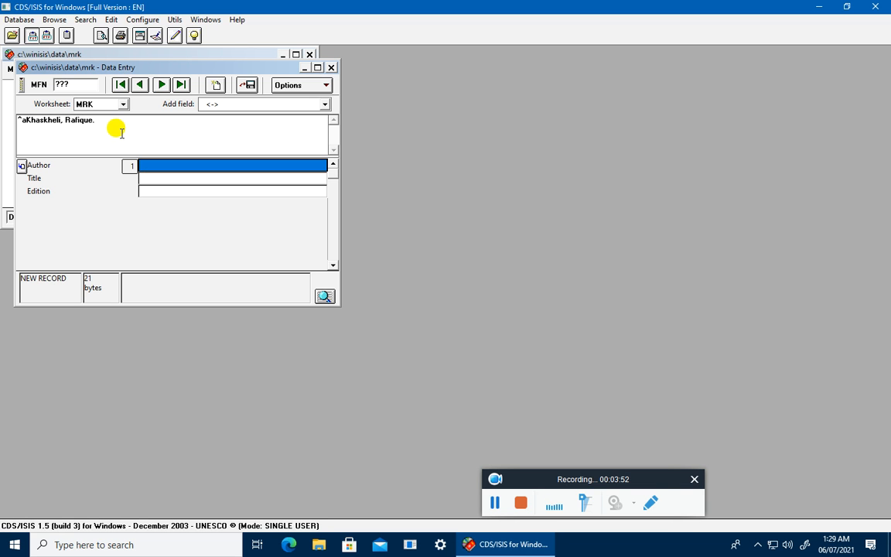
{"action": "key", "text": "Return"}
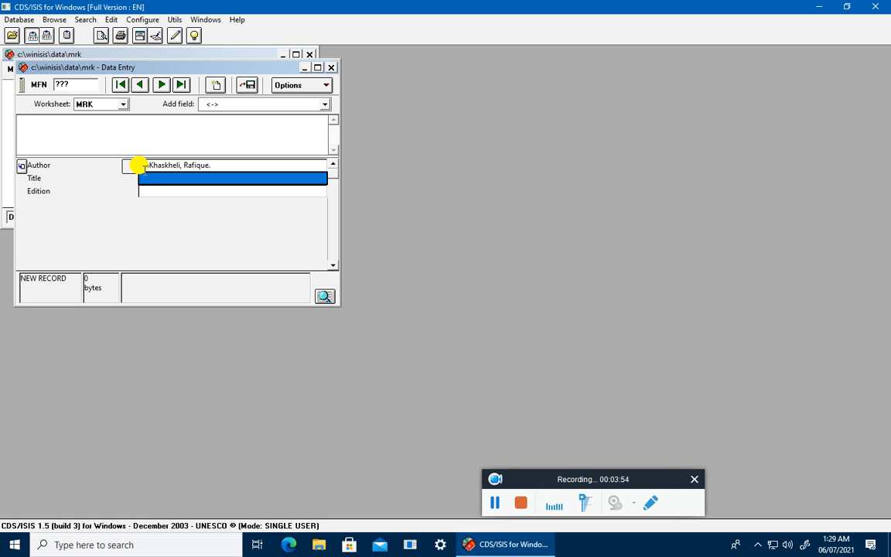
- Fill the Title field with "^aLibrary Classification : ^bTheory/^c" followed by the author's full name and a period
{"action": "type", "text": "^a"}
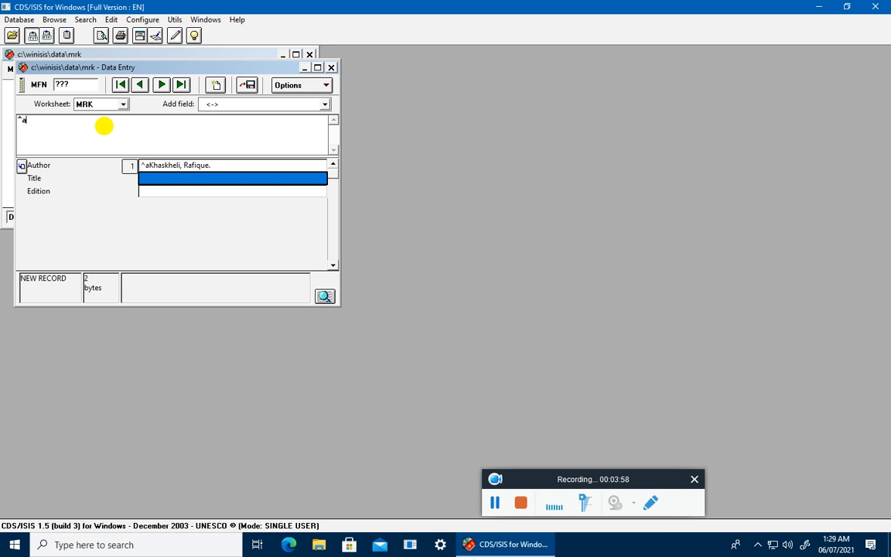
{"action": "type", "text": "ibrary Classification"}
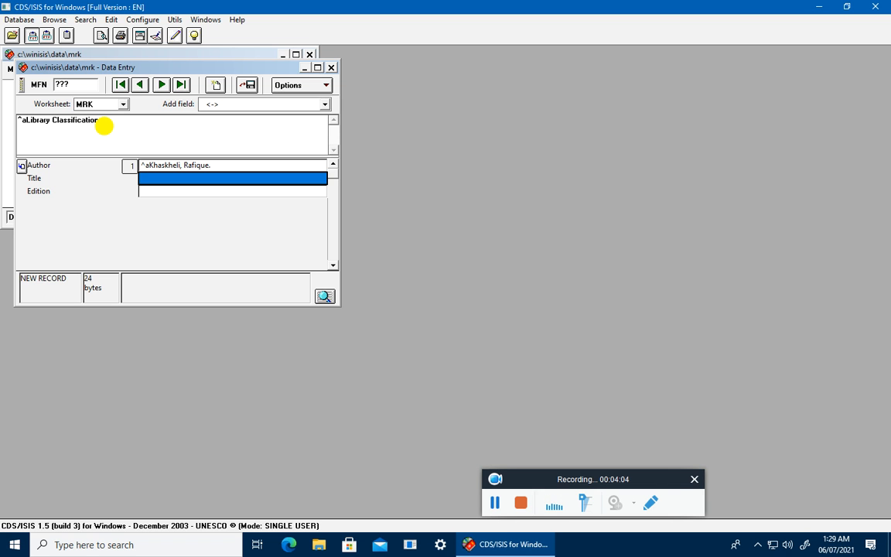
{"action": "type", "text": " : ^bTheory/^"}
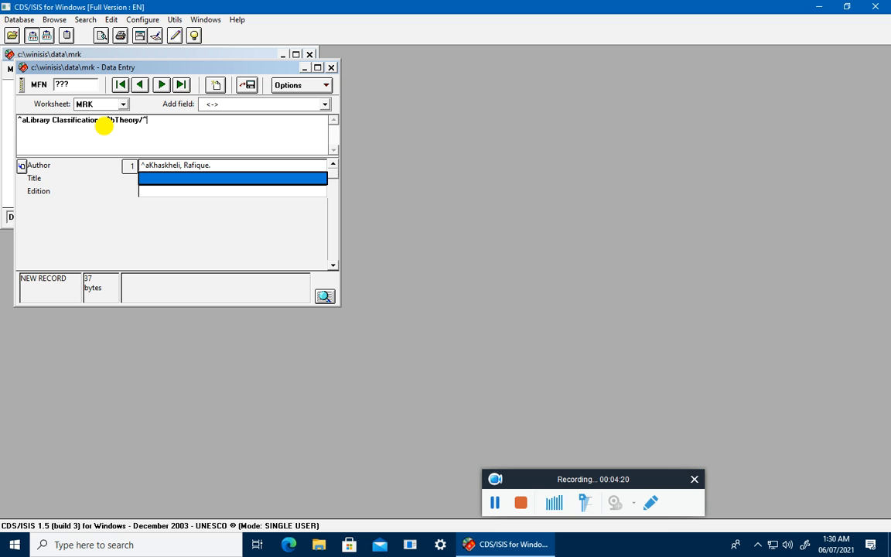
{"action": "type", "text": "c"}
{"action": "type", "text": "Rafique Khaskheli."}
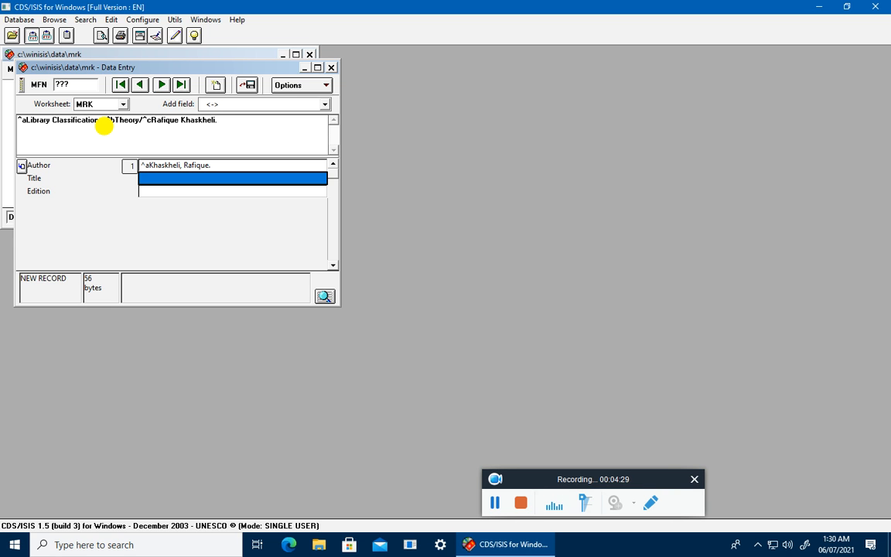
{"action": "key", "text": "Return"}
- Fill the record's Edition field with "^a2nd ed.", including the subfield code
{"action": "type", "text": "2nd"}
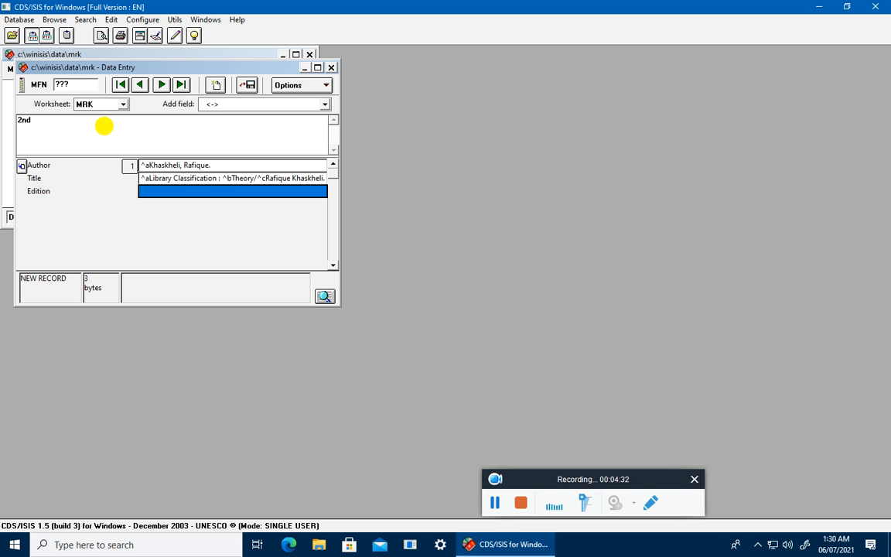
{"action": "key", "text": "Left"}
{"action": "key", "text": "Left"}
{"action": "key", "text": "Left"}
{"action": "type", "text": "^a2nd ed."}
{"action": "key", "text": "Return"}
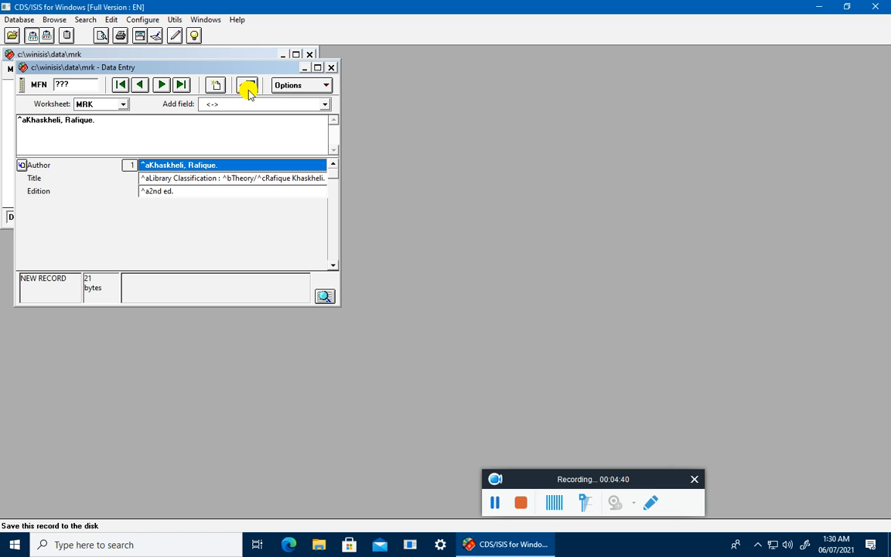
- Save the new record to disk and move the Data Entry window clear of the mrk record display
{"action": "left_click", "coordinate": [247, 86]}
{"action": "left_click_drag", "start_coordinate": [205, 69], "coordinate": [539, 123]}
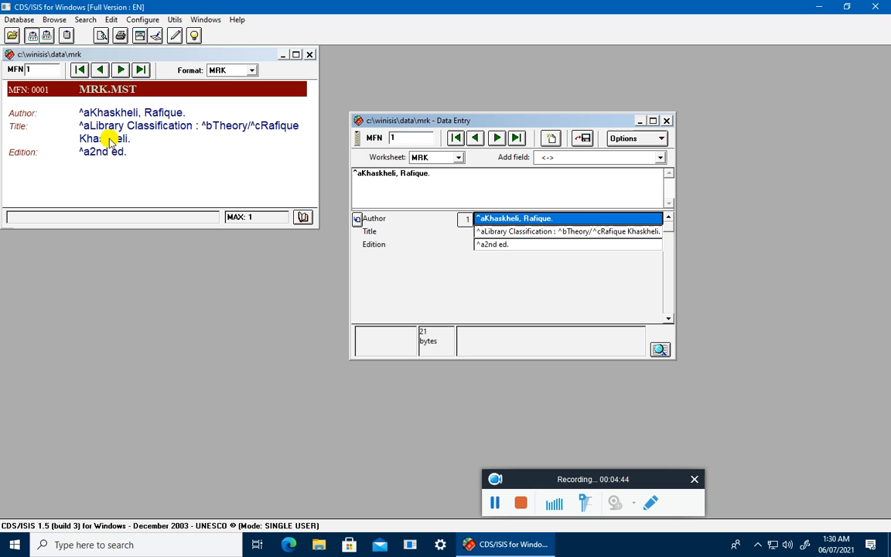